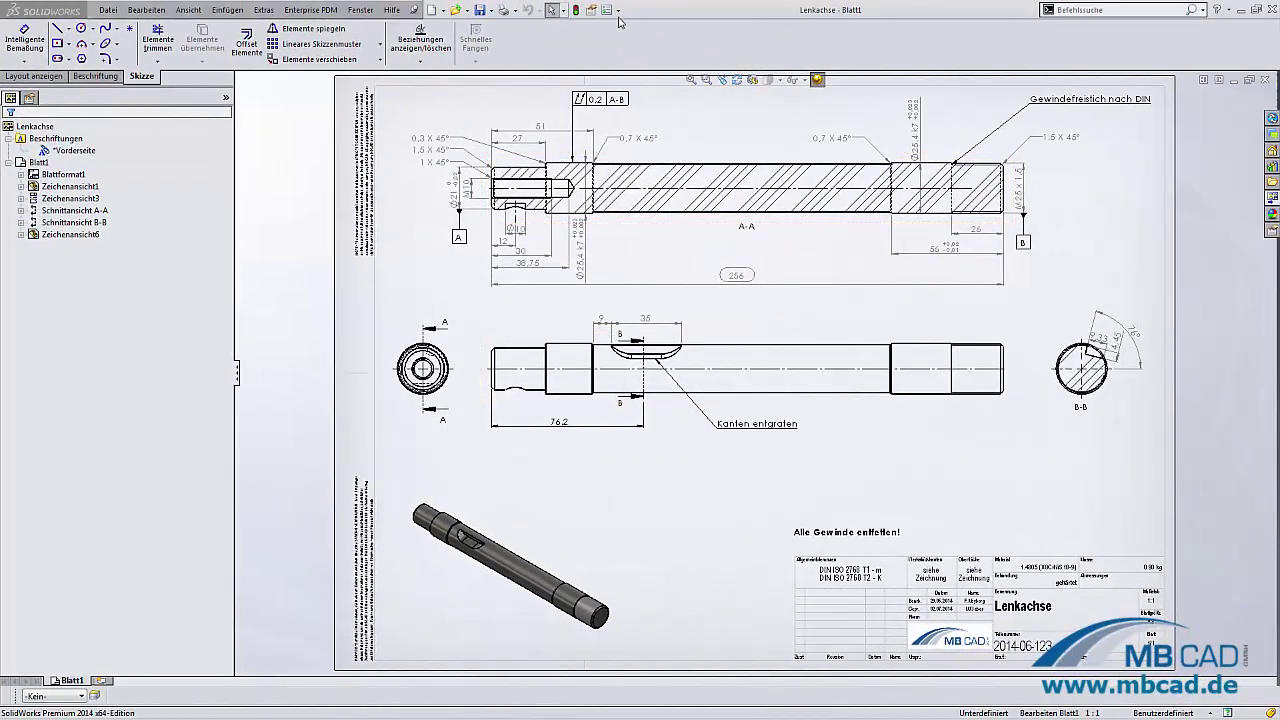
Step: Enable the SolidWorks Inspection add-in under Zusatzanwendungen and show the SolidWorks Inspection commands
{"action": "left_click", "coordinate": [618, 10]}
{"action": "left_click", "coordinate": [645, 52]}
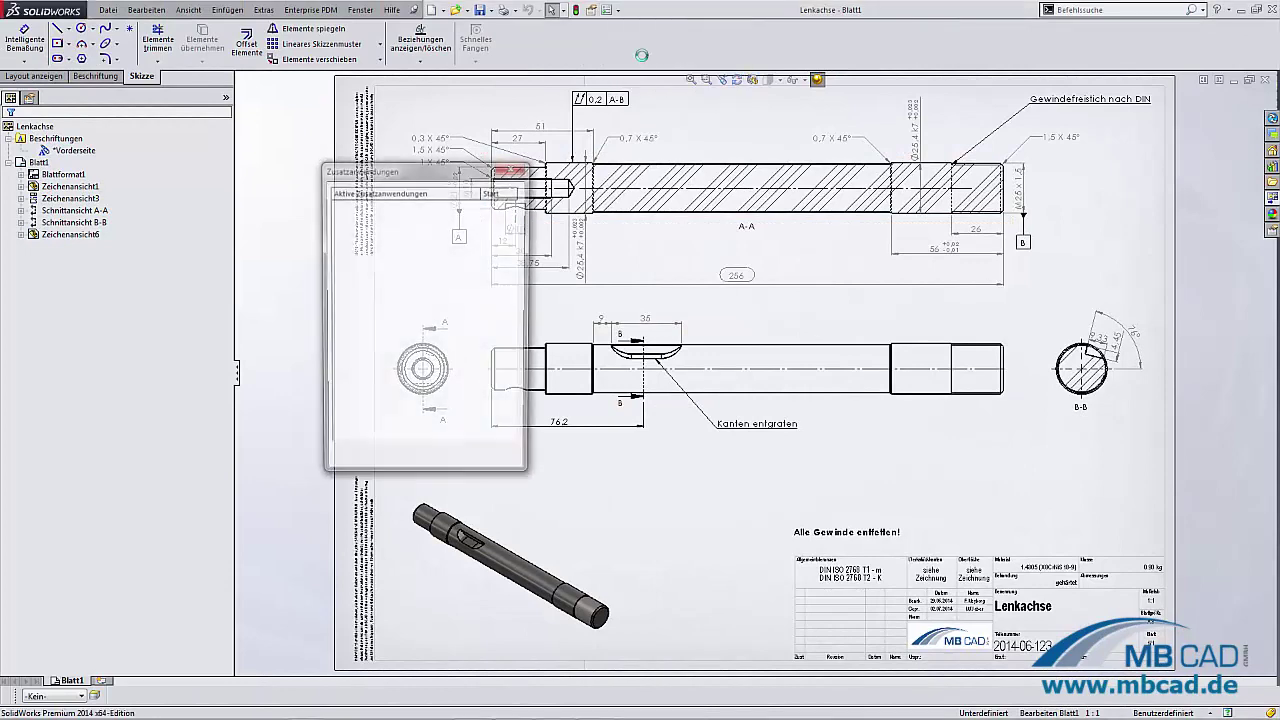
{"action": "left_click", "coordinate": [390, 461]}
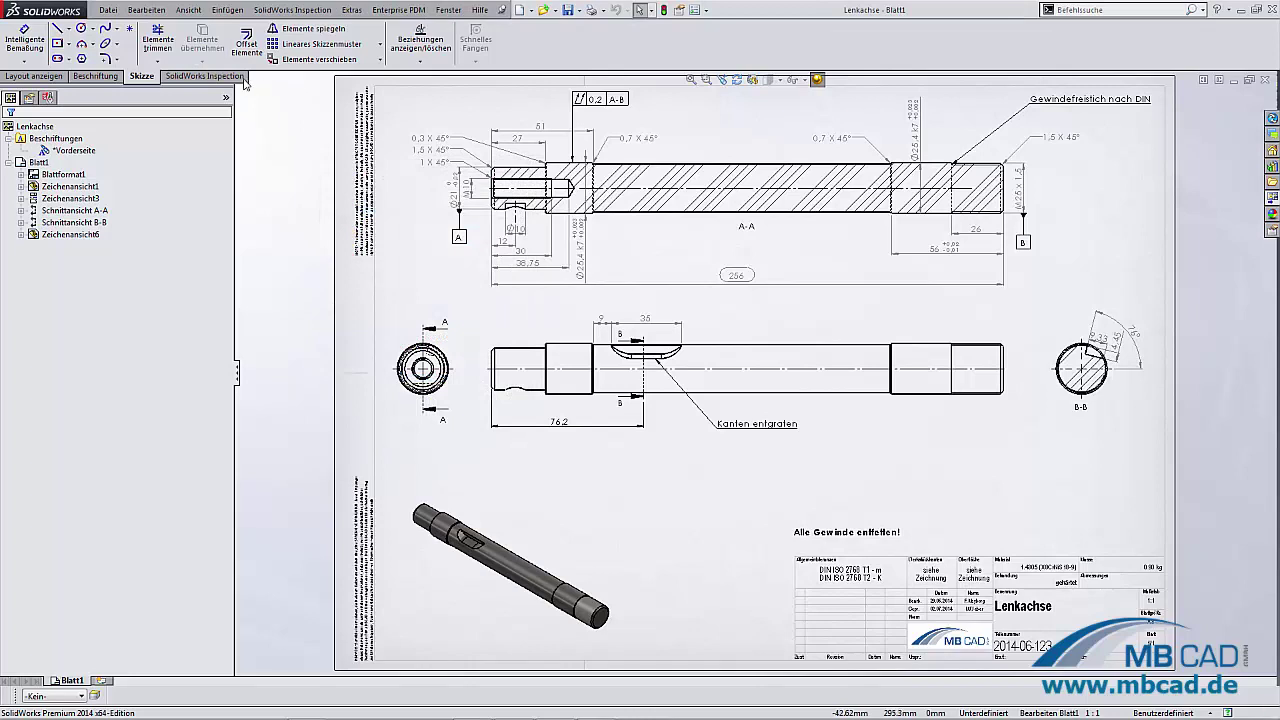
{"action": "left_click", "coordinate": [226, 80]}
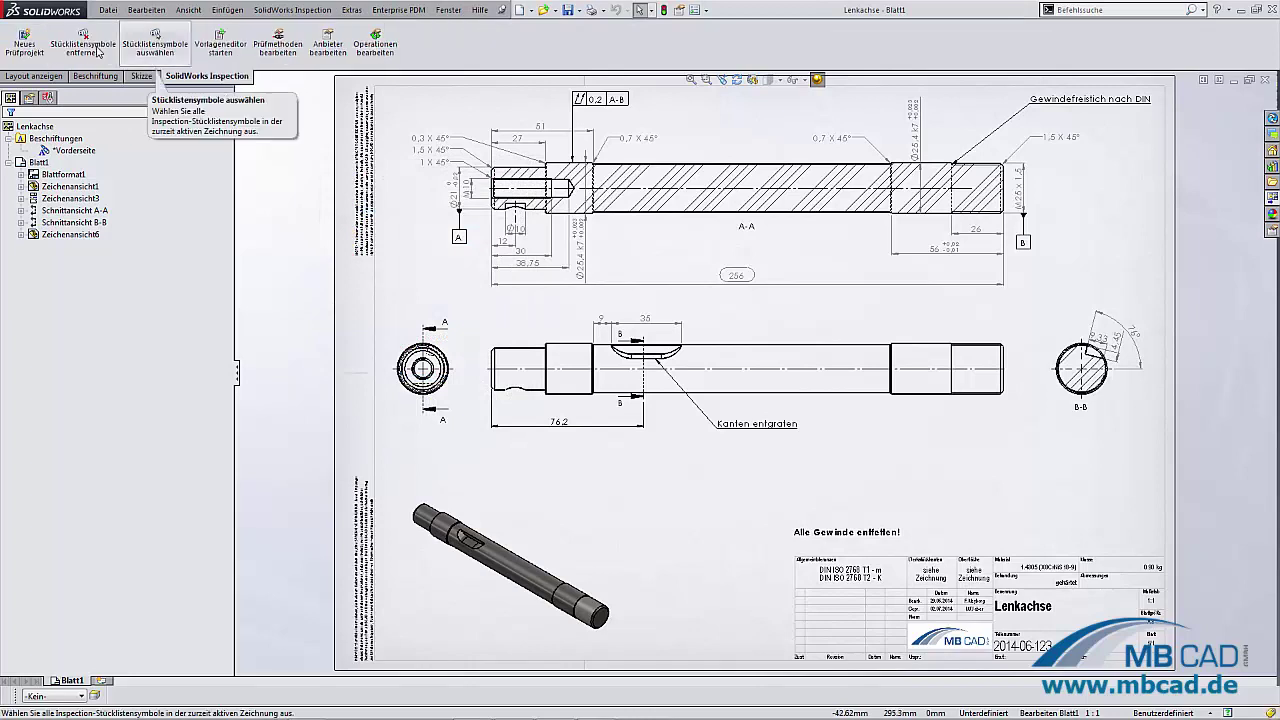
Step: Start a new inspection project with the part number linked to the Teilenummer property
{"action": "left_click", "coordinate": [21, 50]}
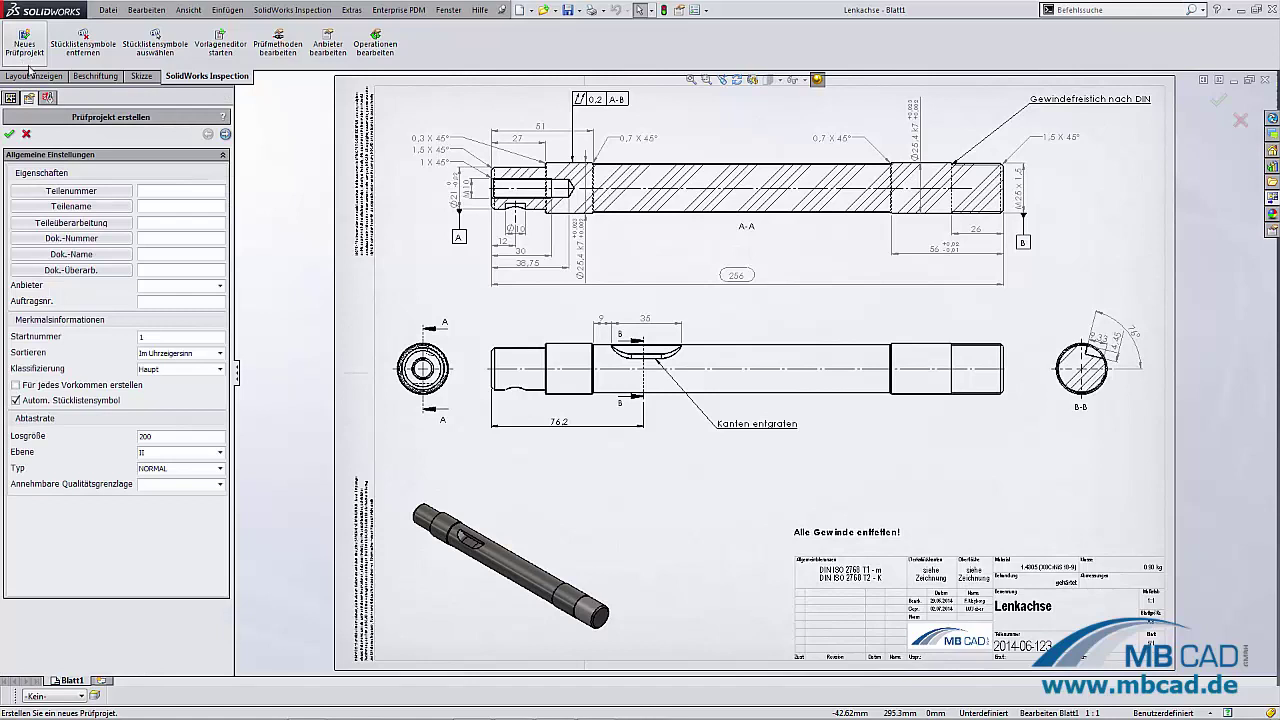
{"action": "left_click", "coordinate": [86, 191]}
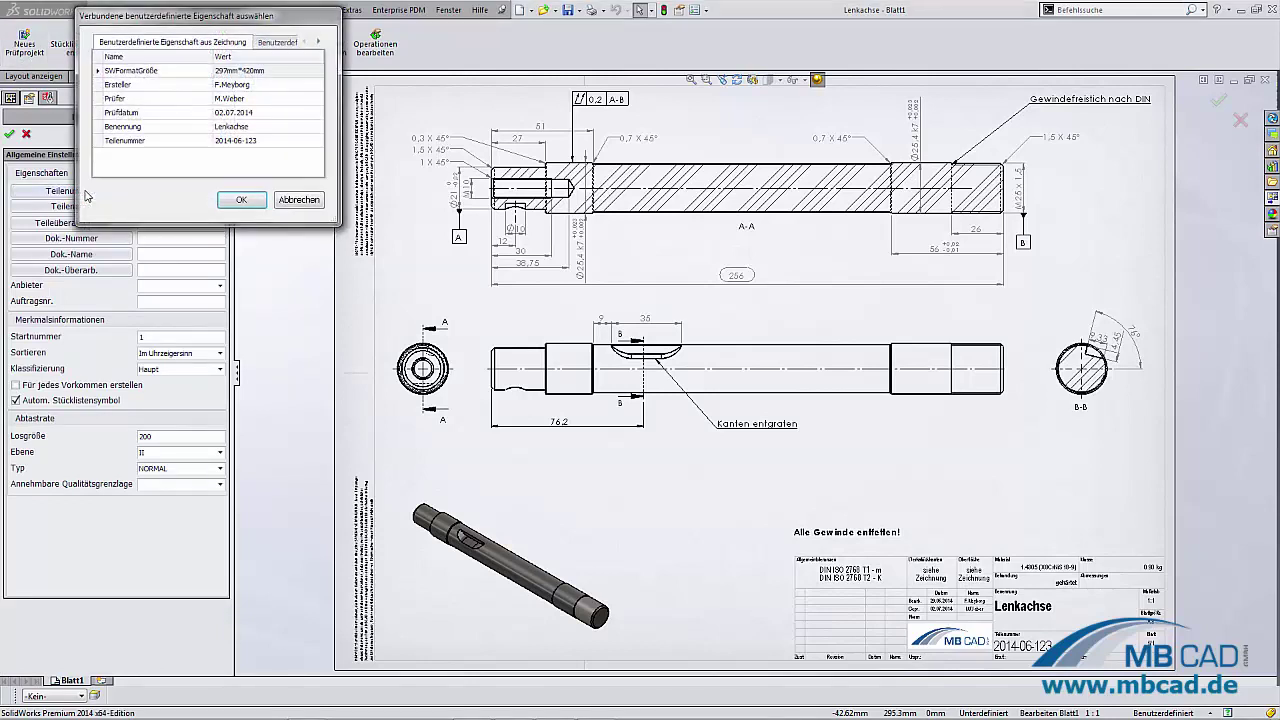
{"action": "left_click", "coordinate": [220, 142]}
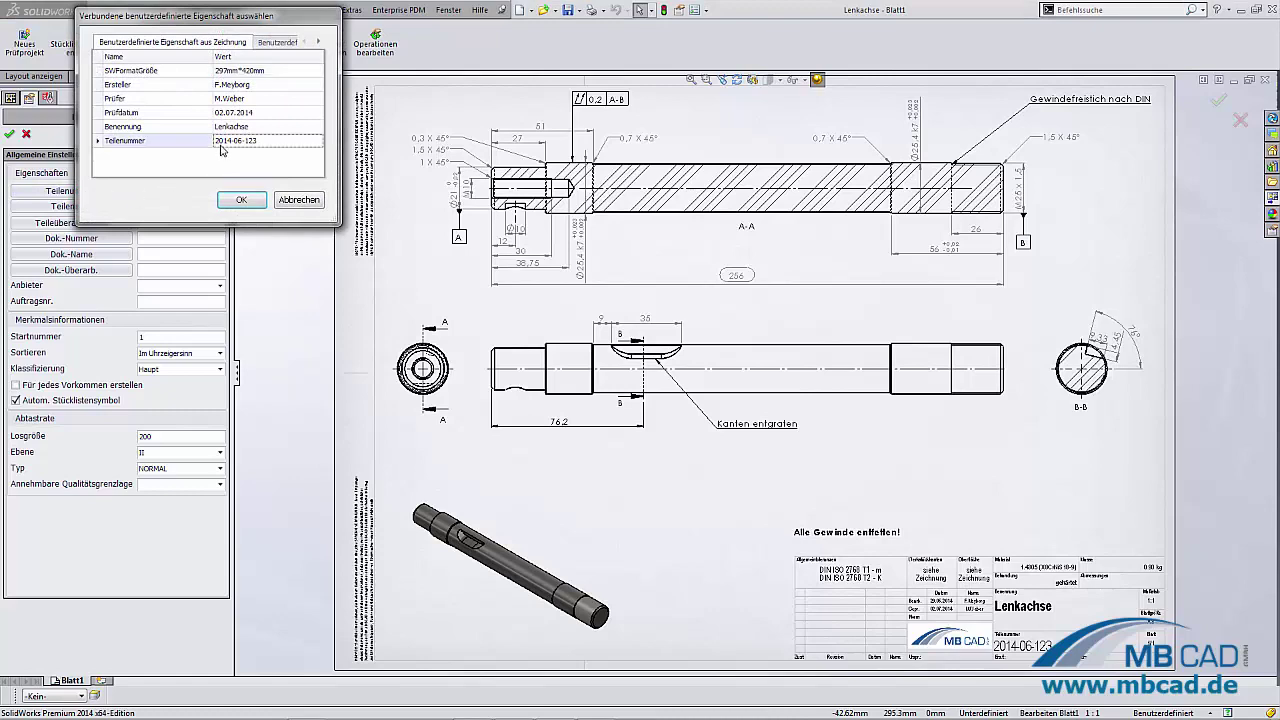
{"action": "left_click", "coordinate": [241, 199]}
Step: Link the part name to Benennung (Lenkachse) and the revision to the Ersteller property
{"action": "left_click", "coordinate": [113, 206]}
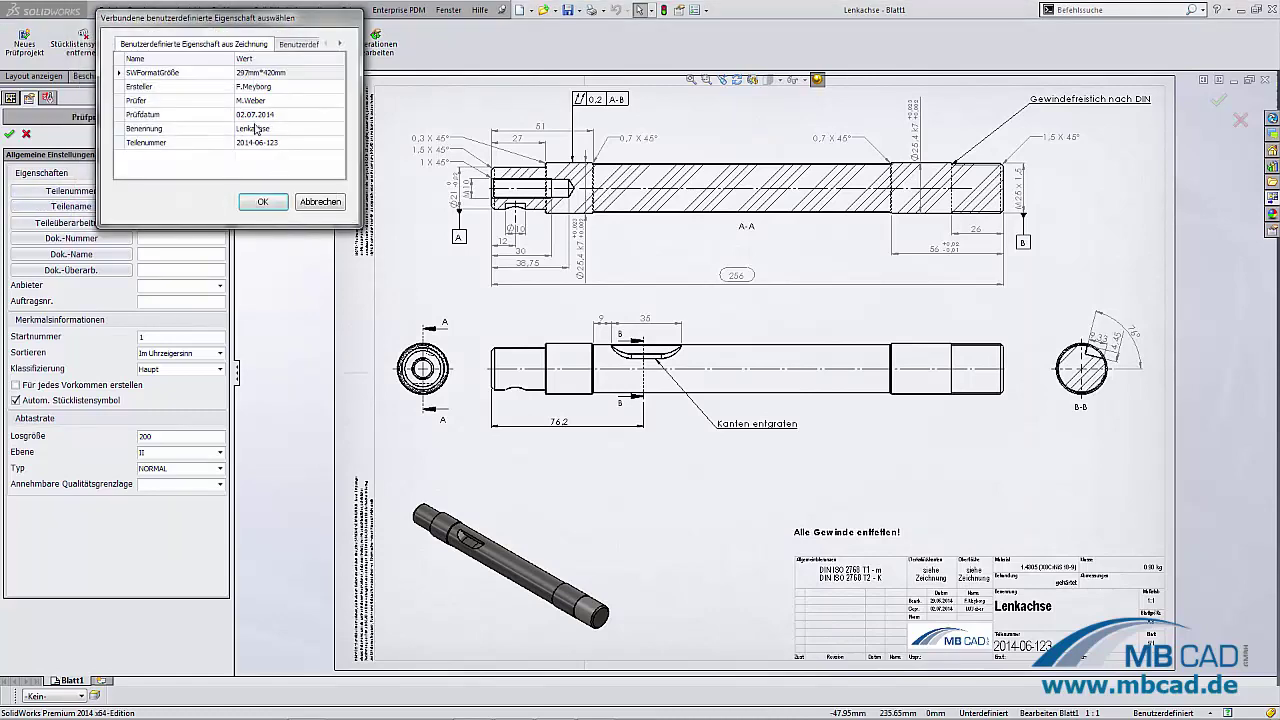
{"action": "left_click", "coordinate": [255, 130]}
{"action": "left_click", "coordinate": [262, 201]}
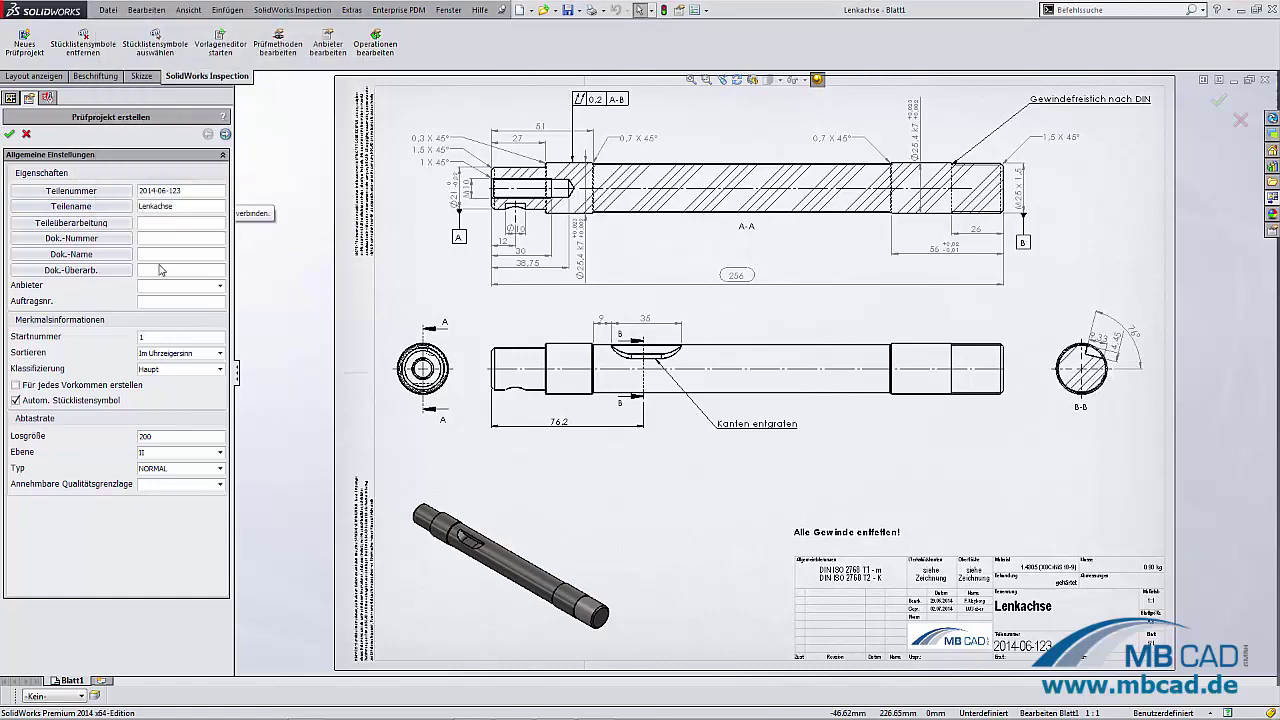
{"action": "left_click", "coordinate": [115, 271]}
{"action": "left_click", "coordinate": [258, 88]}
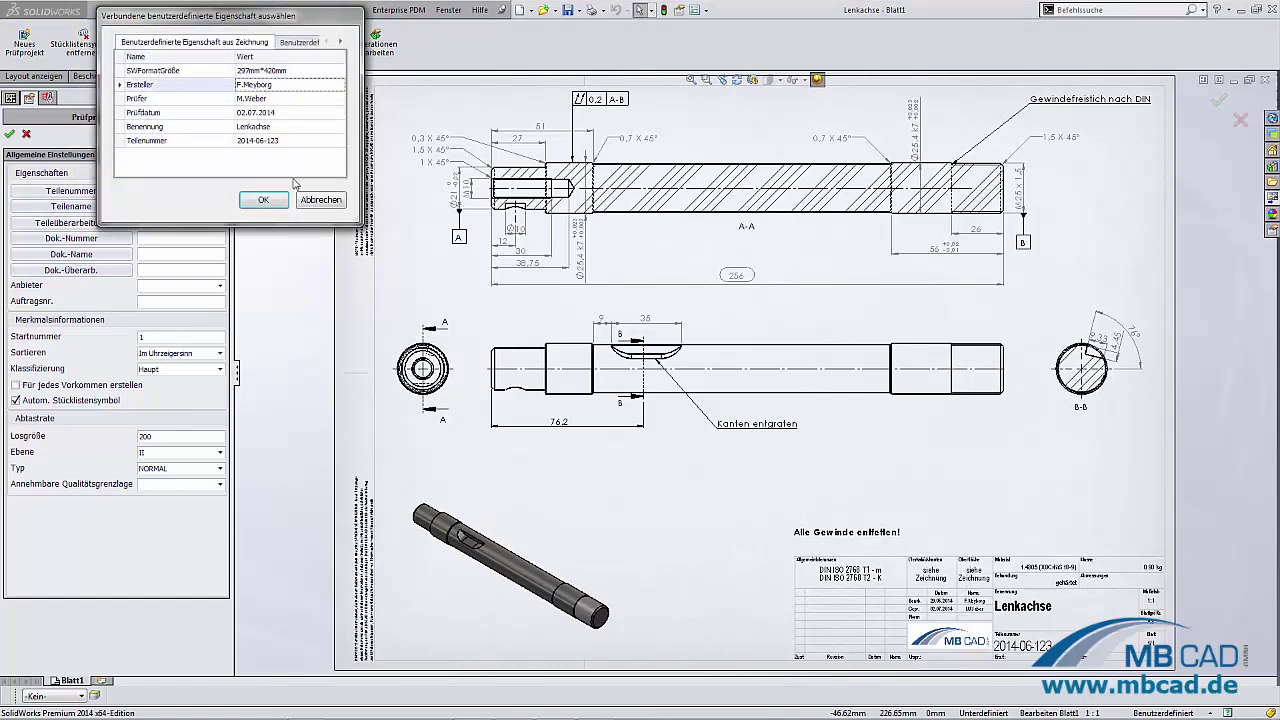
{"action": "left_click", "coordinate": [272, 198]}
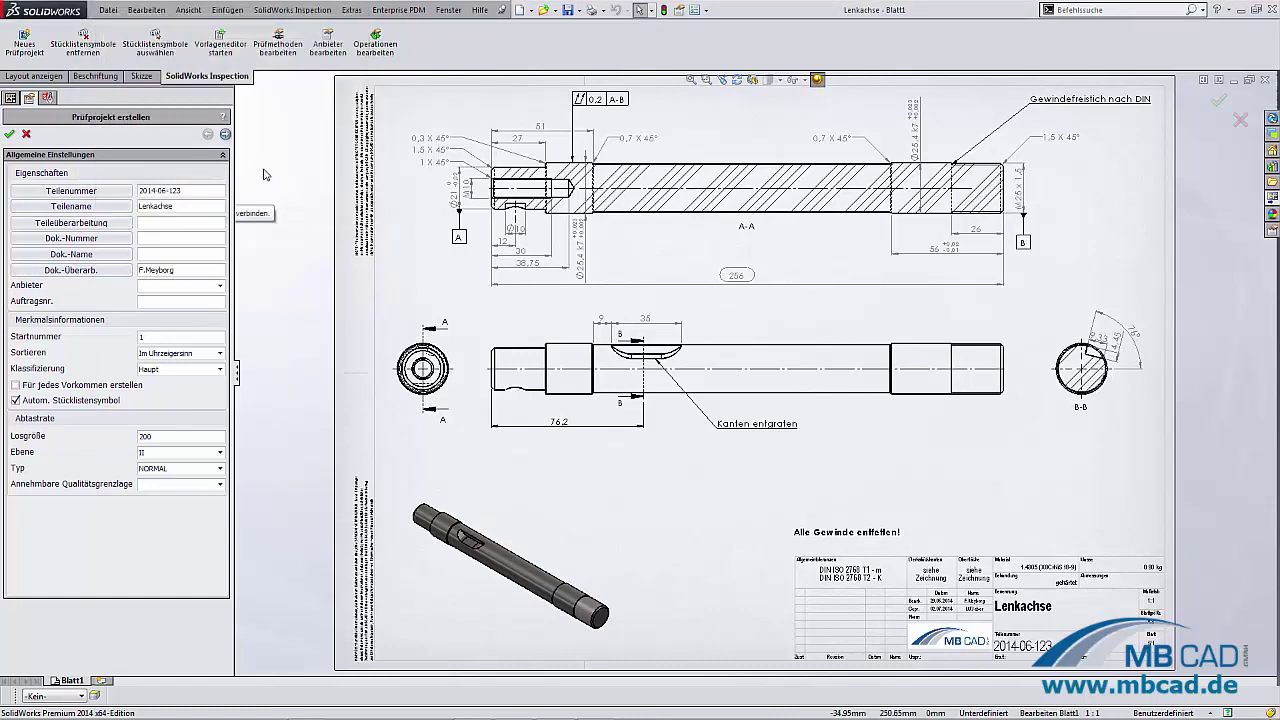
{"action": "left_click", "coordinate": [226, 134]}
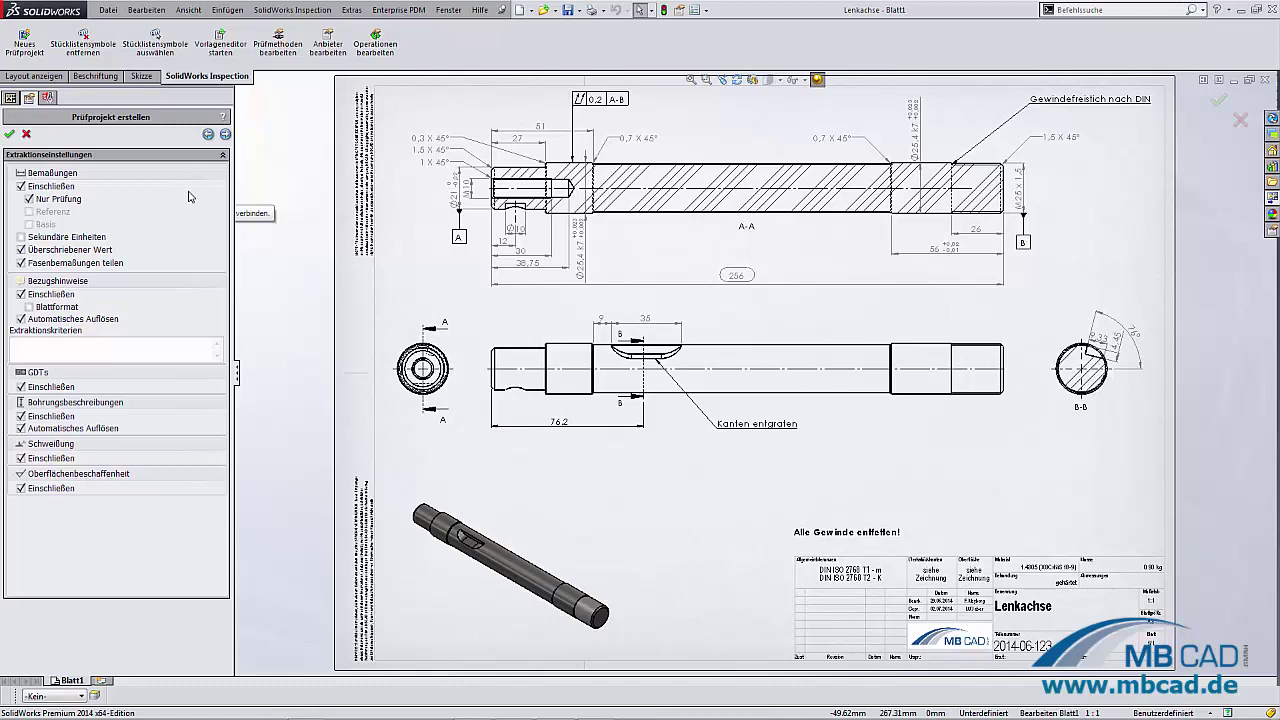
Step: Move on from the extraction options to the Toleranzeinstellungen page
{"action": "left_click", "coordinate": [225, 134]}
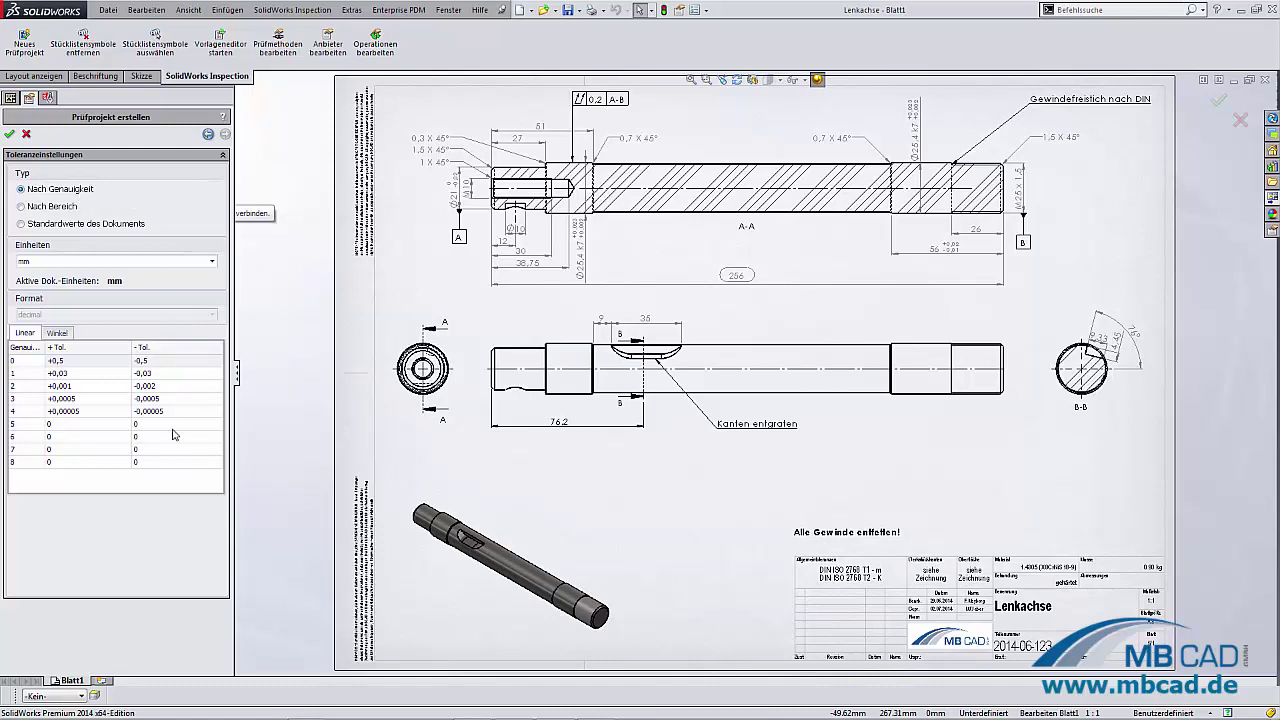
{"action": "left_click", "coordinate": [57, 207]}
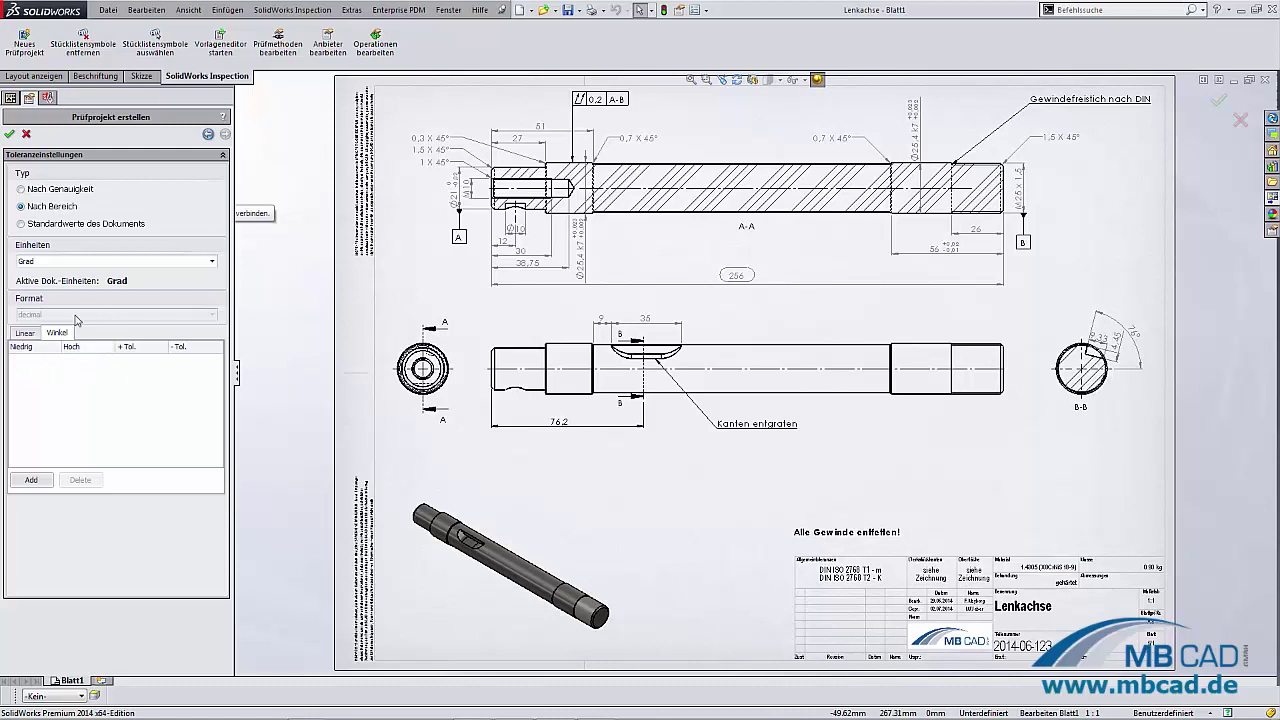
{"action": "left_click", "coordinate": [65, 226]}
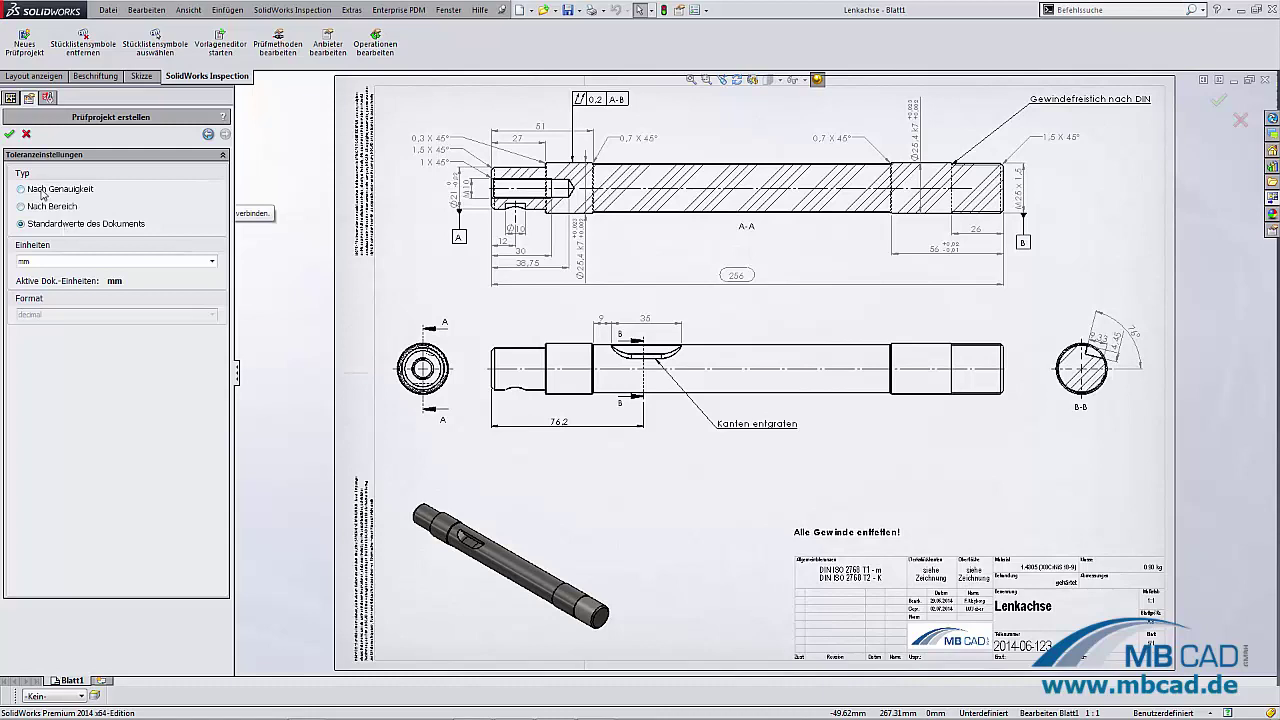
{"action": "left_click", "coordinate": [42, 192]}
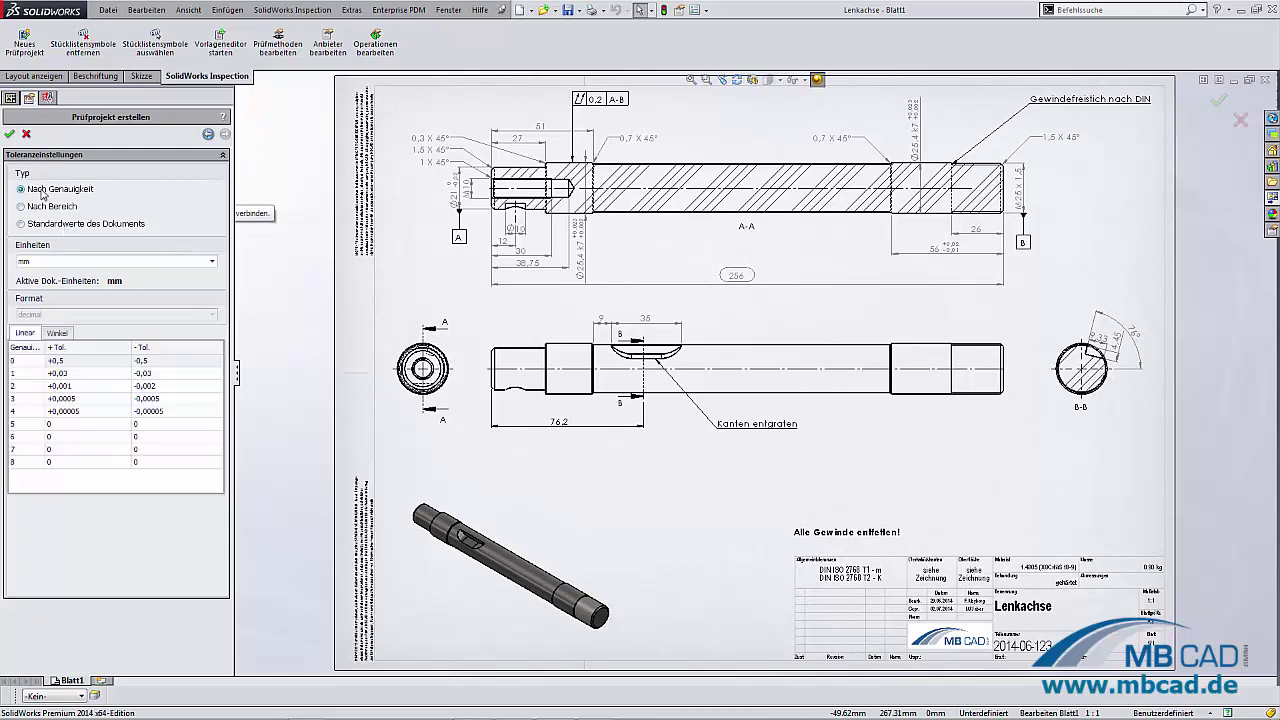
Step: Create the inspection project, ballooning characteristics 1–6, then reopen its settings for editing
{"action": "left_click", "coordinate": [10, 134]}
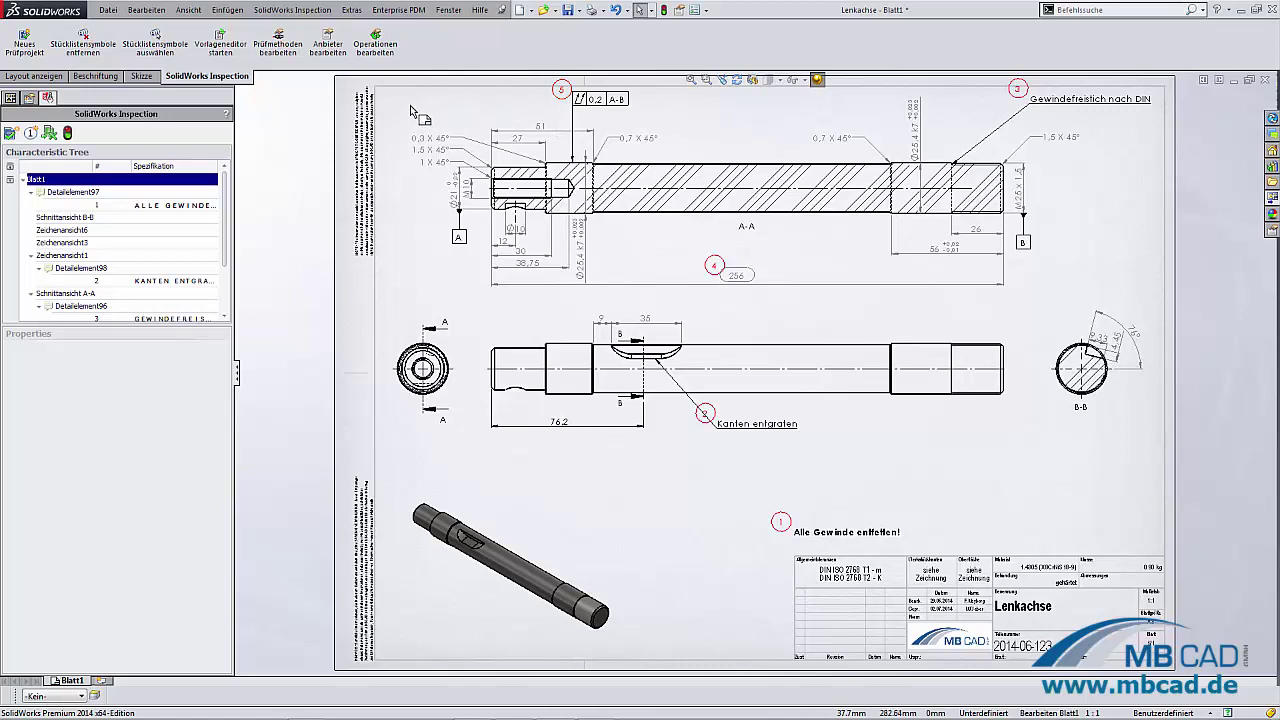
{"action": "left_click", "coordinate": [10, 134]}
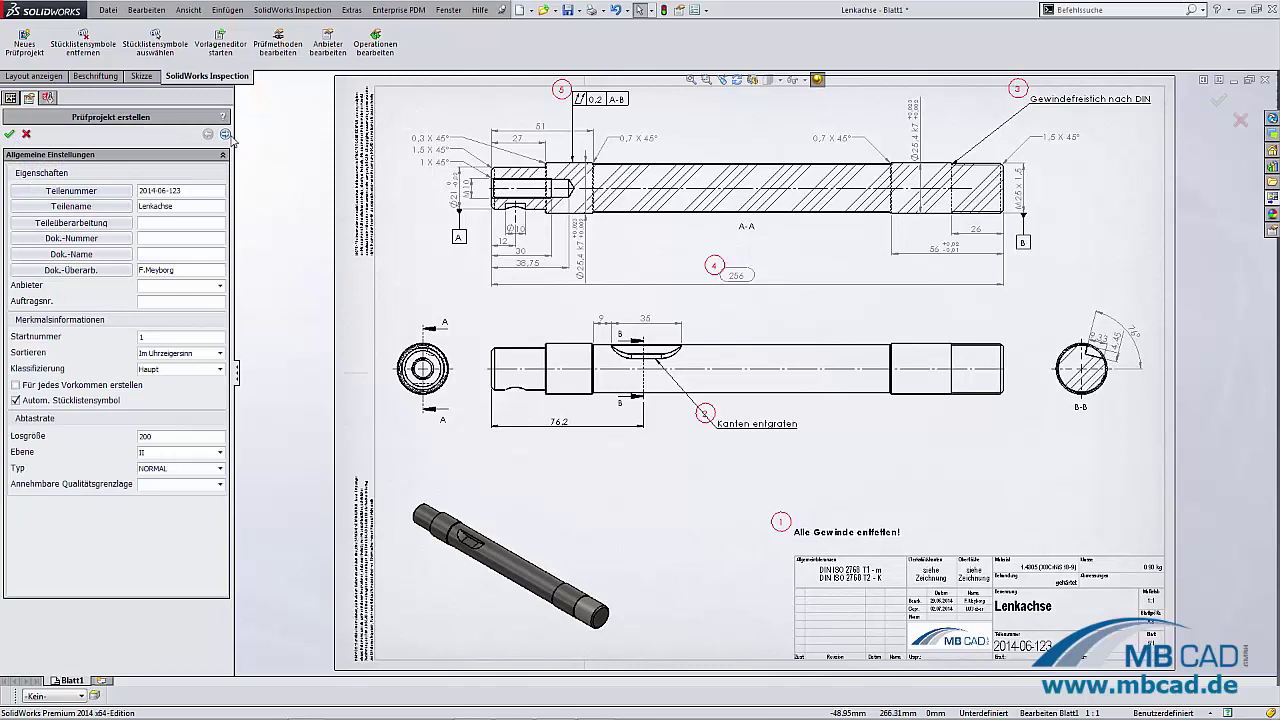
Step: Turn off Nur Prüfung, include Referenz and Basis dimensions, and rebuild the balloons up to 30
{"action": "left_click", "coordinate": [226, 134]}
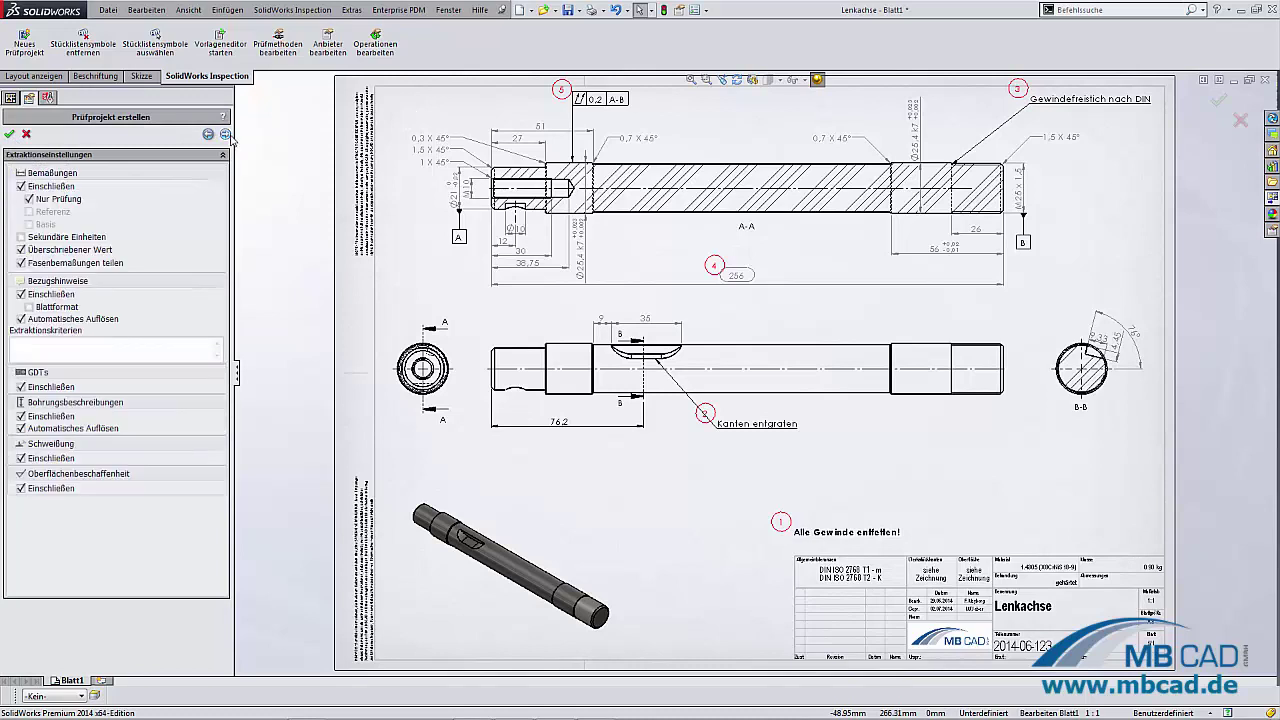
{"action": "left_click", "coordinate": [41, 203]}
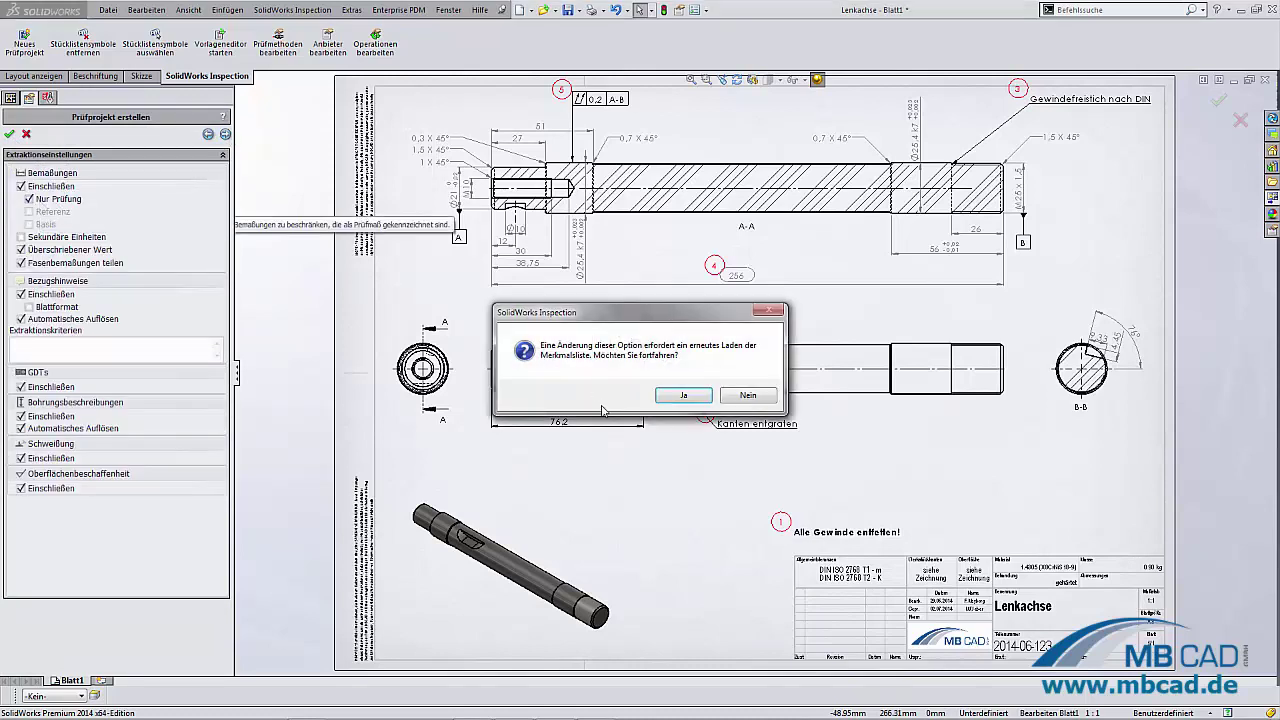
{"action": "left_click", "coordinate": [680, 399]}
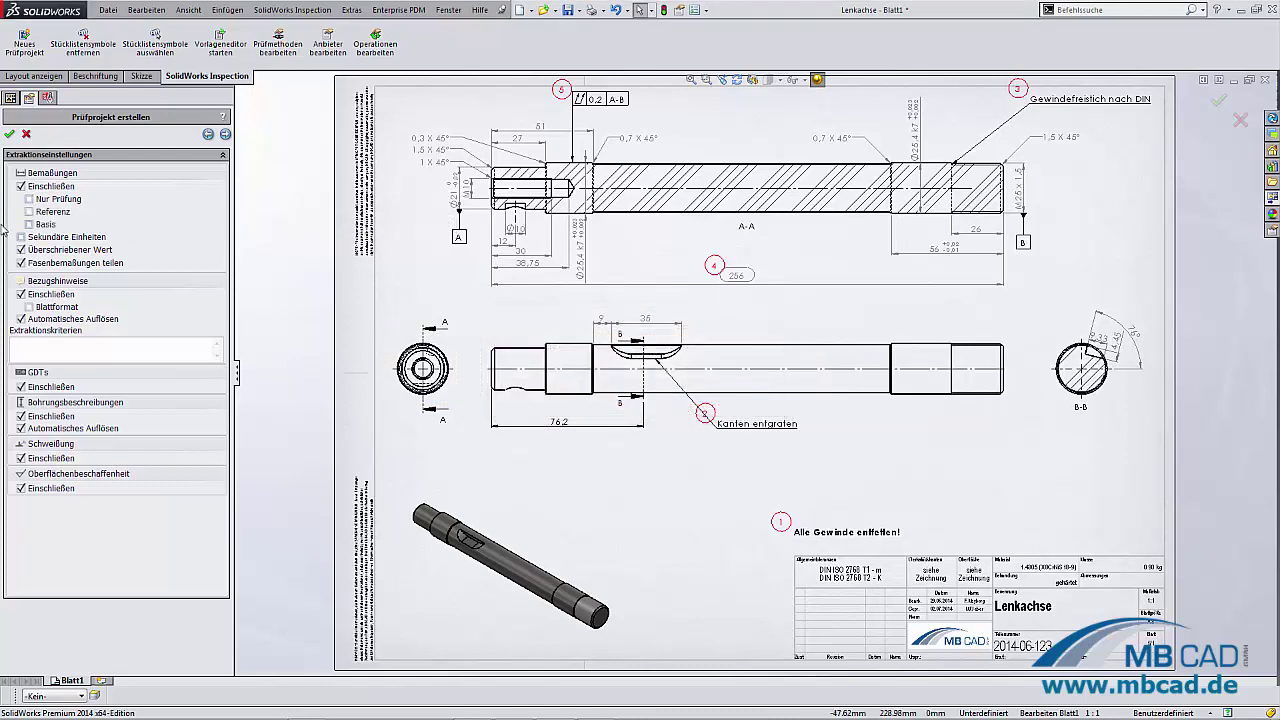
{"action": "left_click", "coordinate": [29, 212]}
{"action": "left_click", "coordinate": [29, 224]}
{"action": "left_click", "coordinate": [10, 135]}
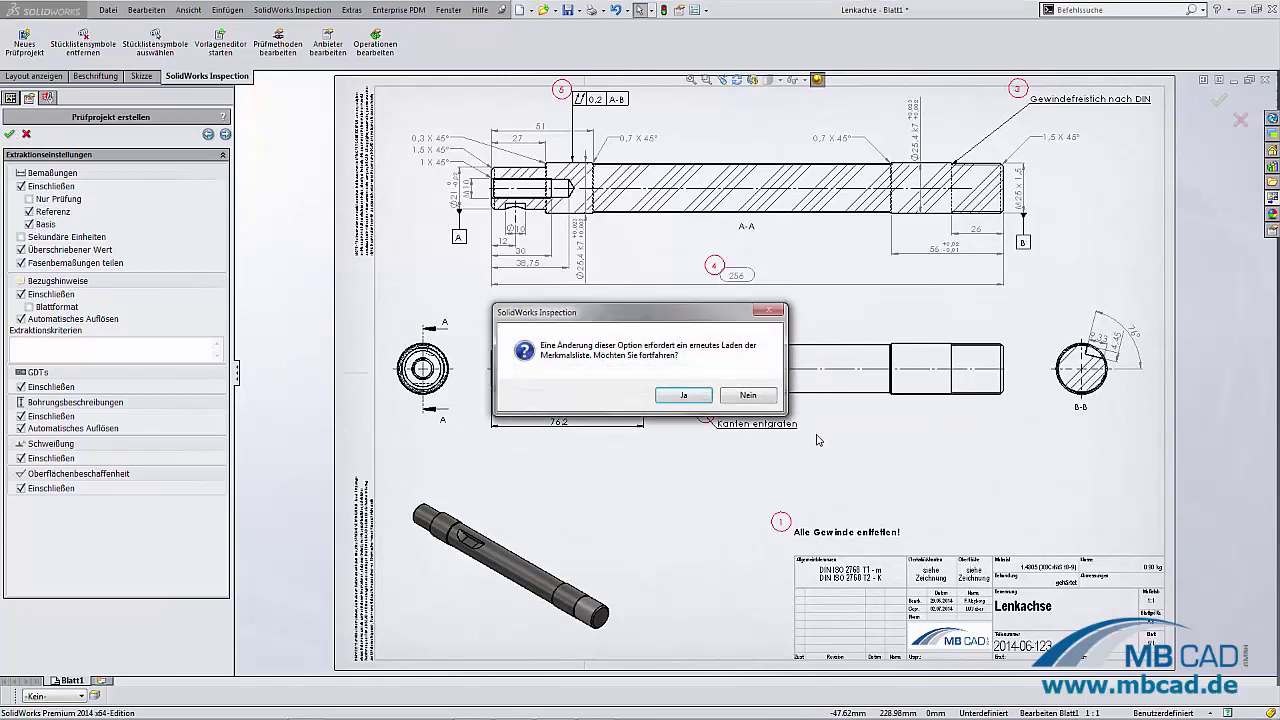
{"action": "left_click", "coordinate": [684, 396]}
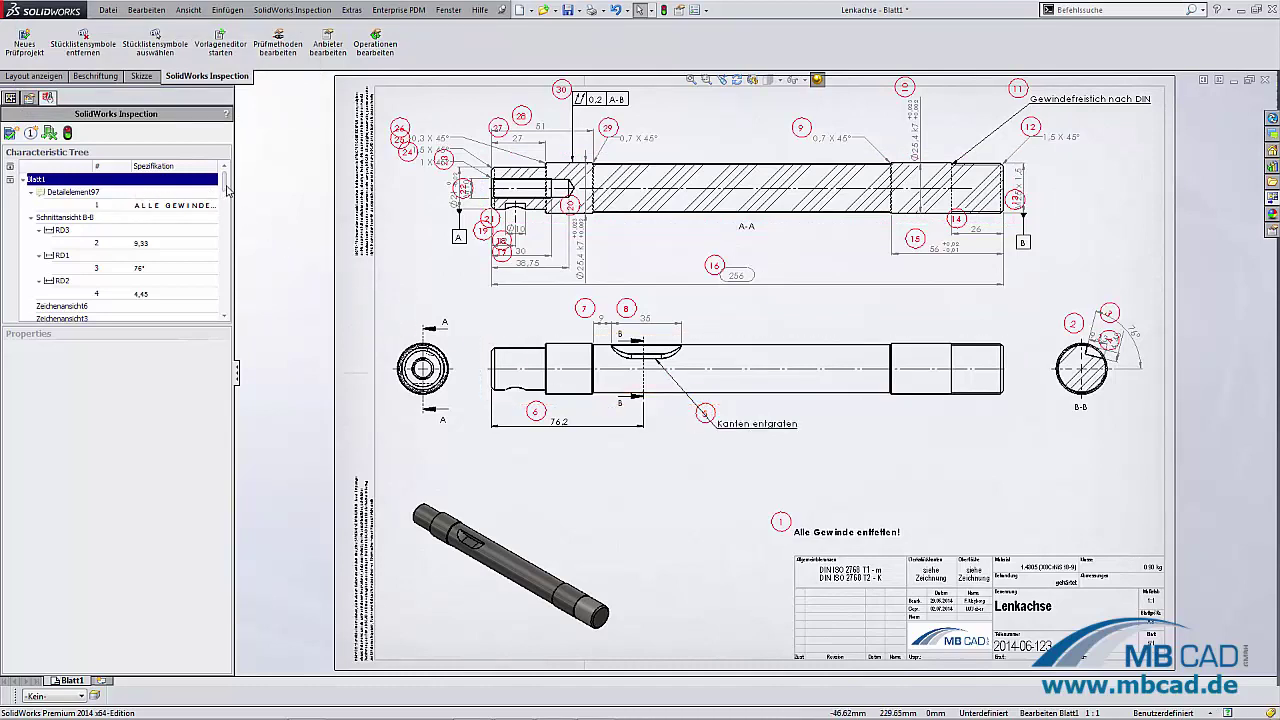
Step: Show the properties of characteristic 16, the 256 mm length with limits 256,001–255,998
{"action": "left_click_drag", "start_coordinate": [228, 188], "coordinate": [224, 245]}
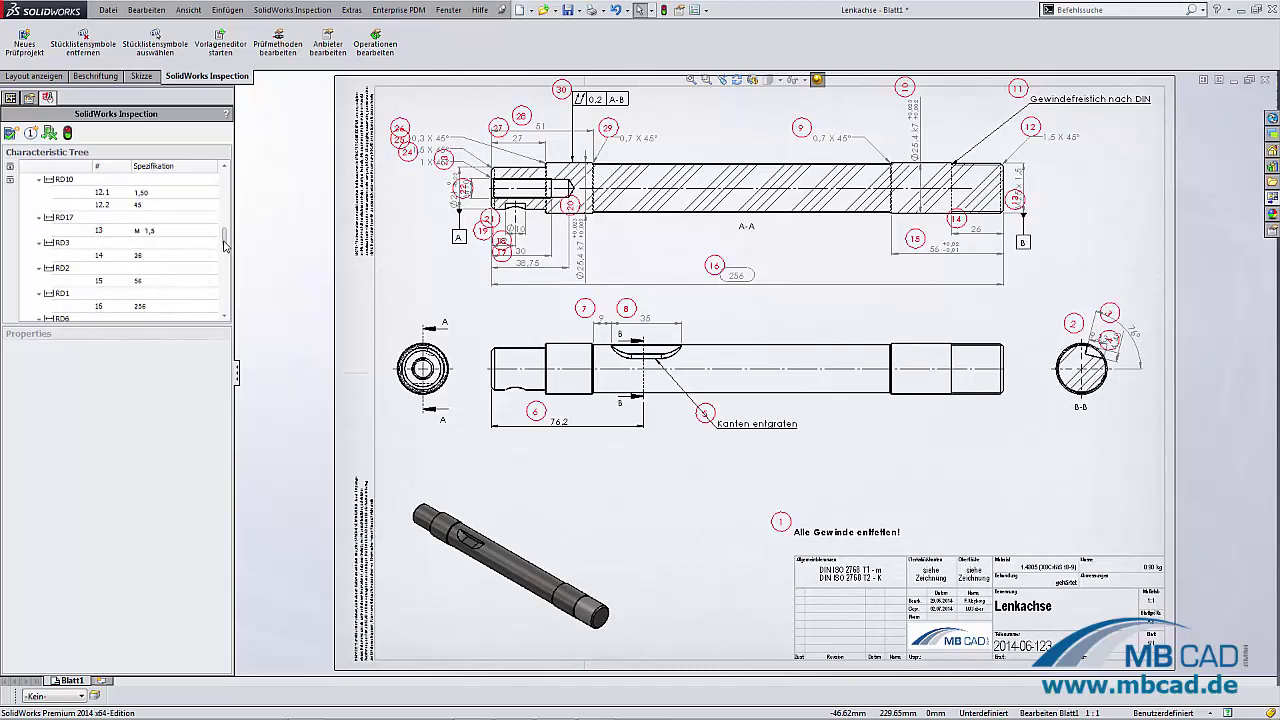
{"action": "left_click", "coordinate": [102, 257]}
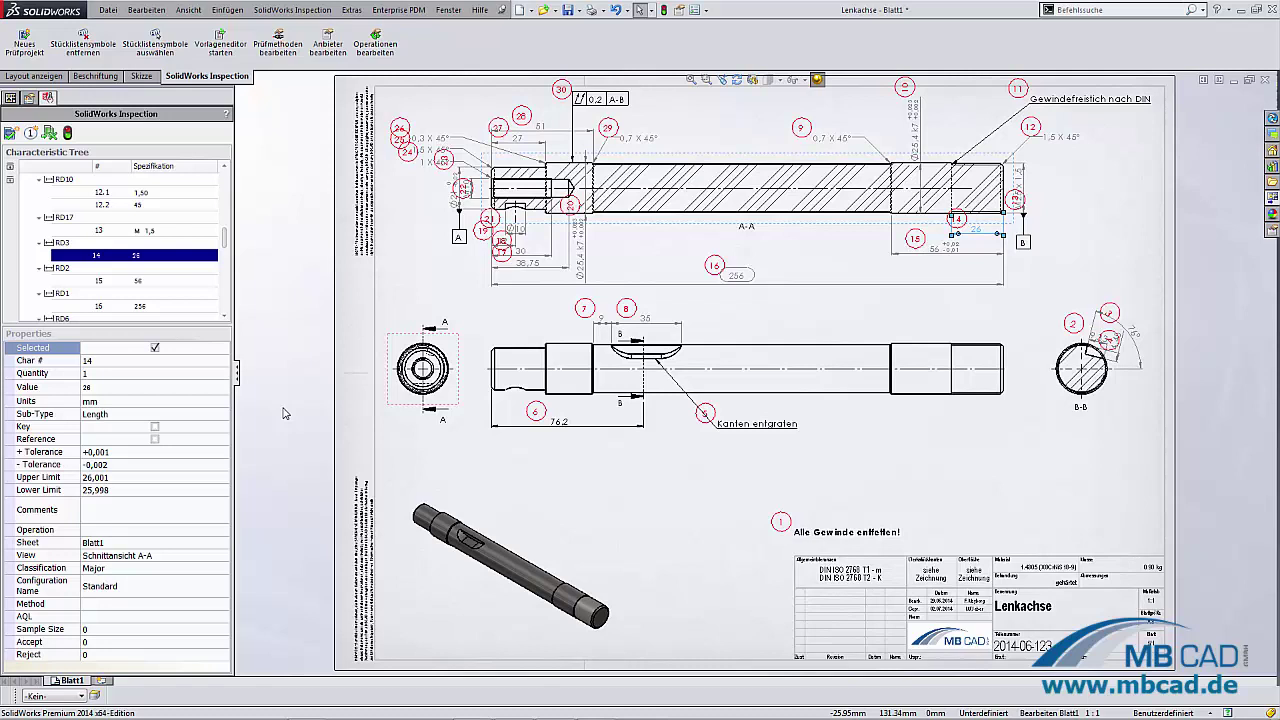
{"action": "left_click", "coordinate": [742, 284]}
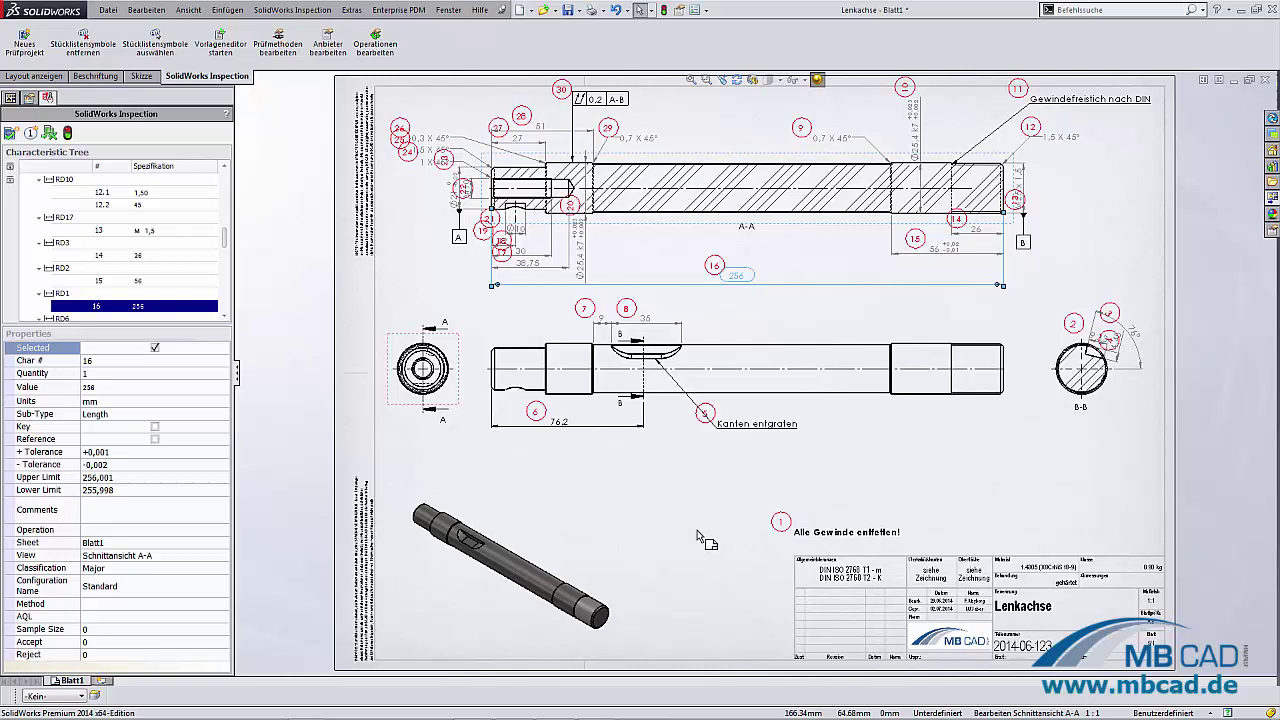
{"action": "left_click", "coordinate": [95, 695]}
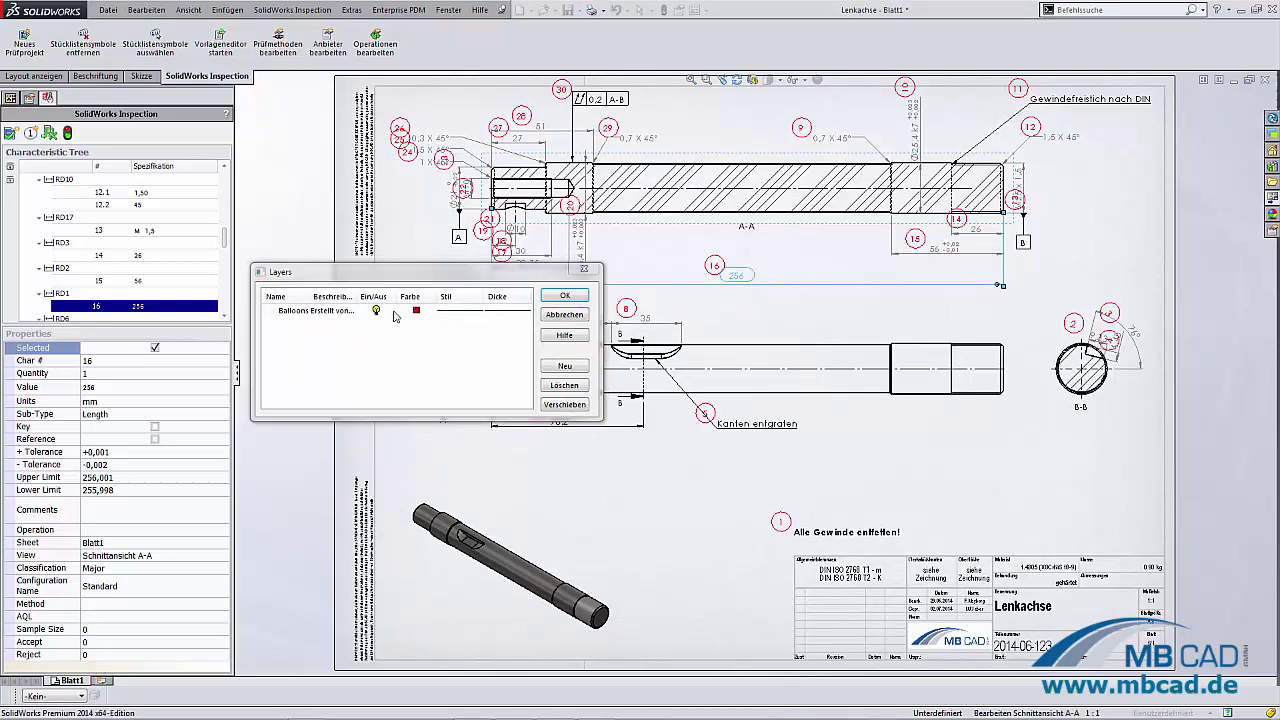
{"action": "left_click", "coordinate": [376, 310]}
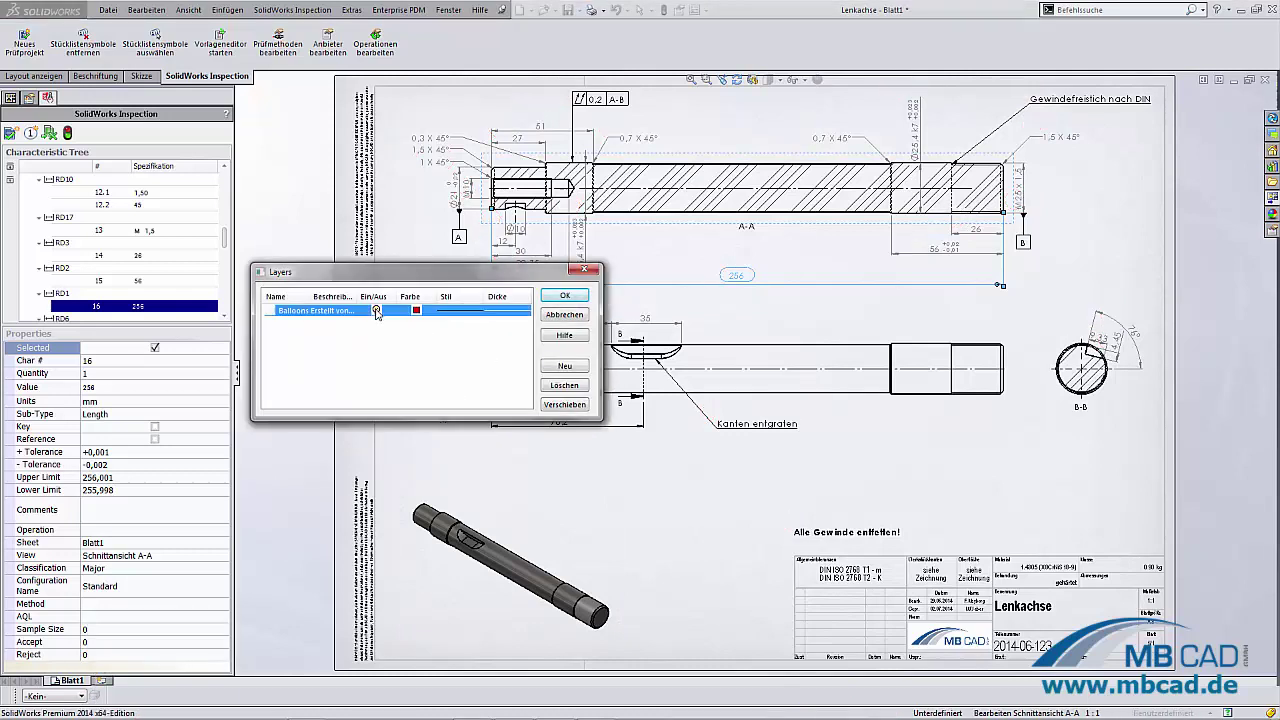
{"action": "left_click", "coordinate": [565, 296]}
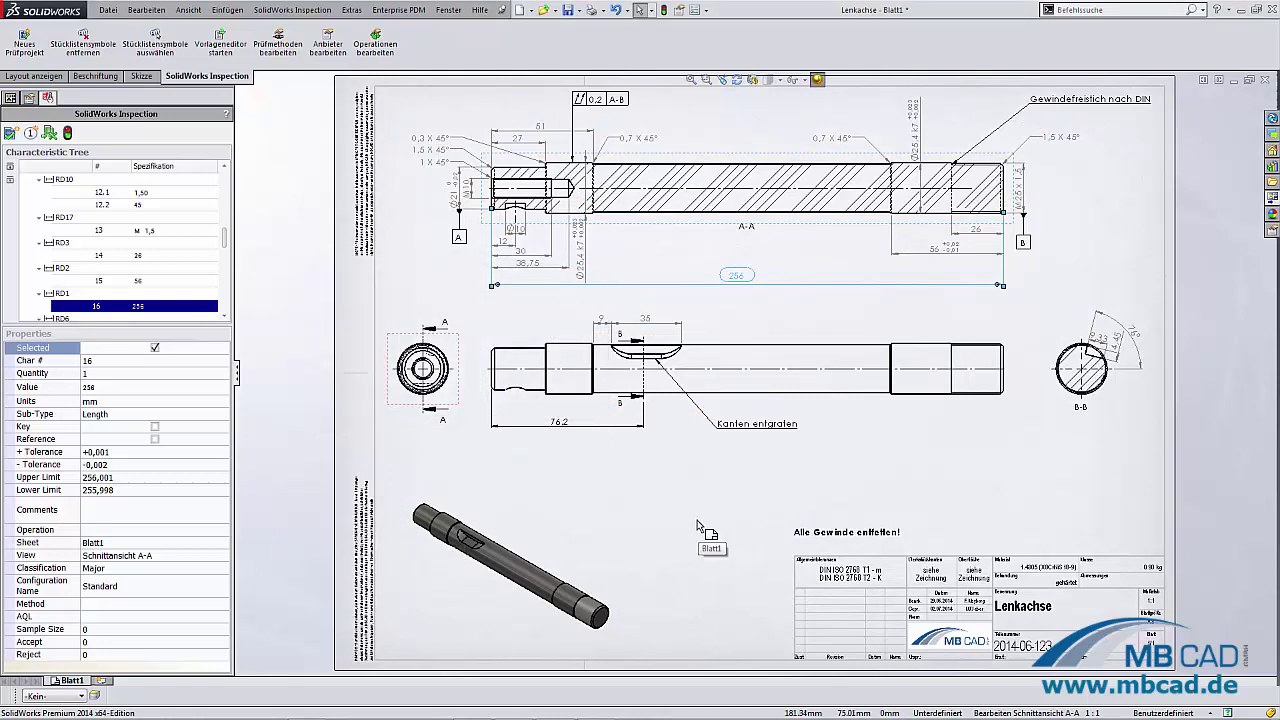
{"action": "left_click", "coordinate": [93, 692]}
{"action": "left_click", "coordinate": [376, 311]}
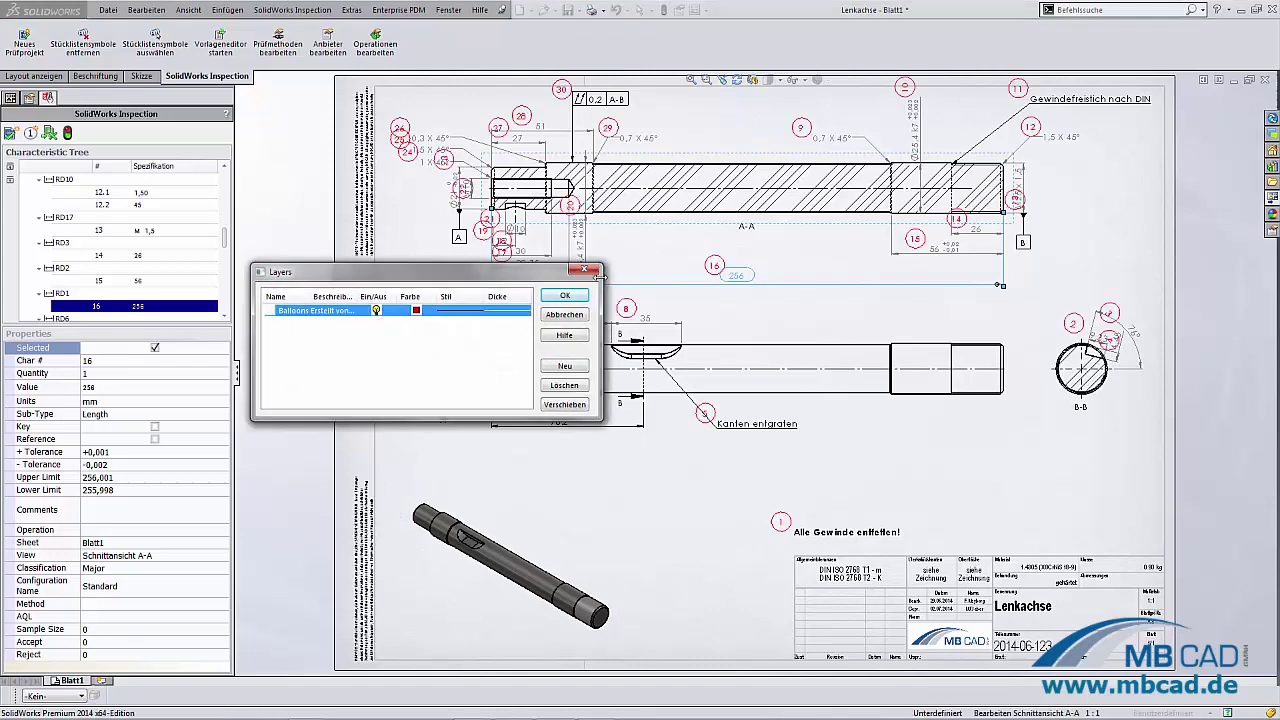
{"action": "left_click", "coordinate": [565, 296]}
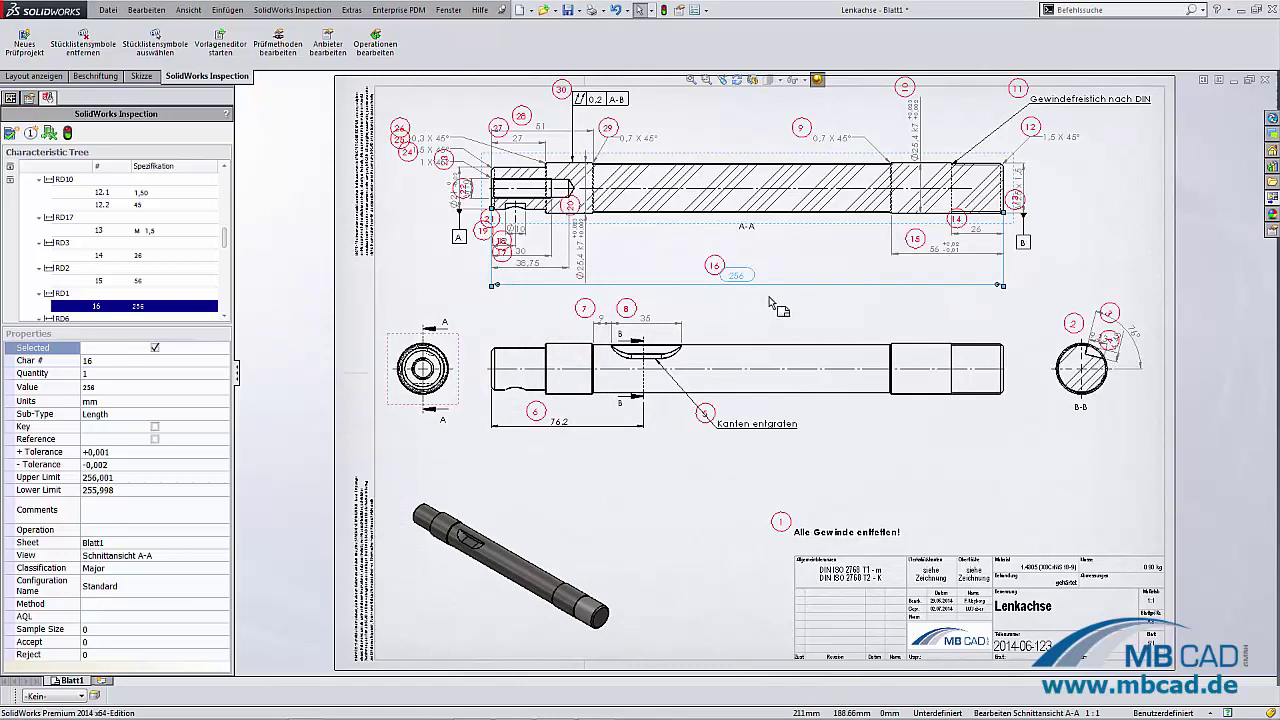
Step: Place balloons on the tolerance frame, the Ø25,4 k7 dimension and the Gewindefreistich note
{"action": "left_click", "coordinate": [557, 105]}
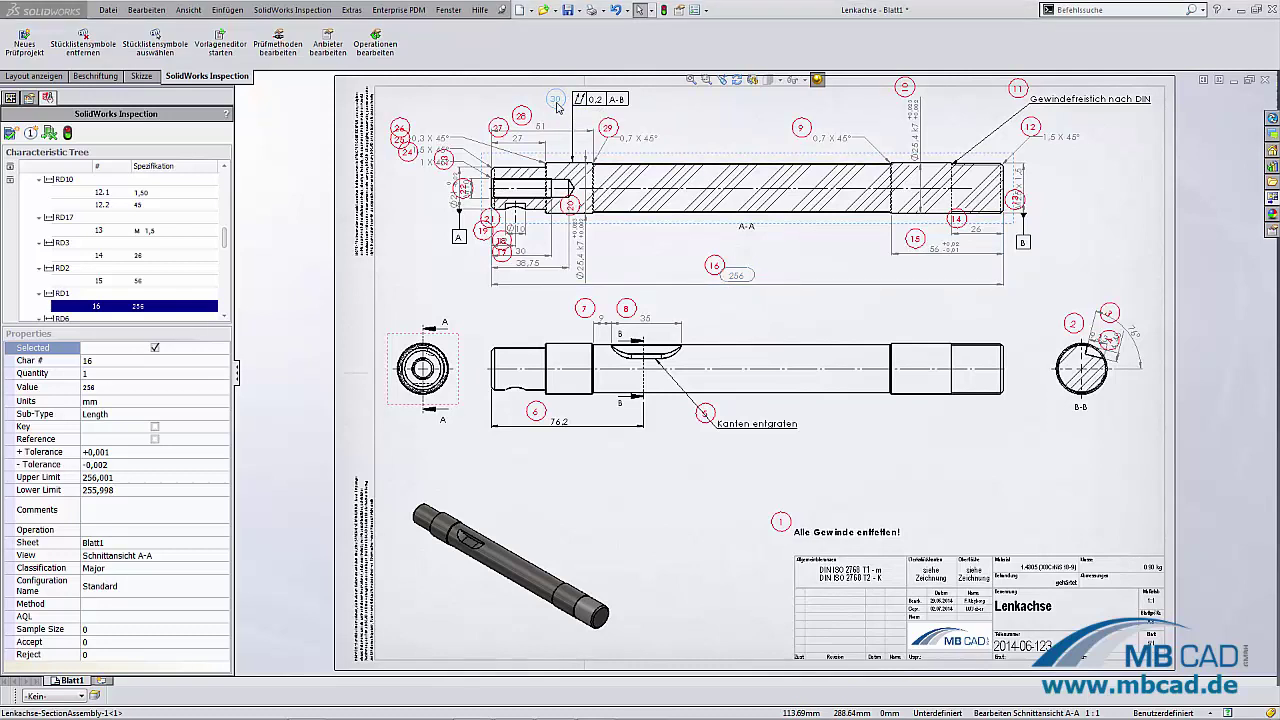
{"action": "left_click", "coordinate": [914, 122]}
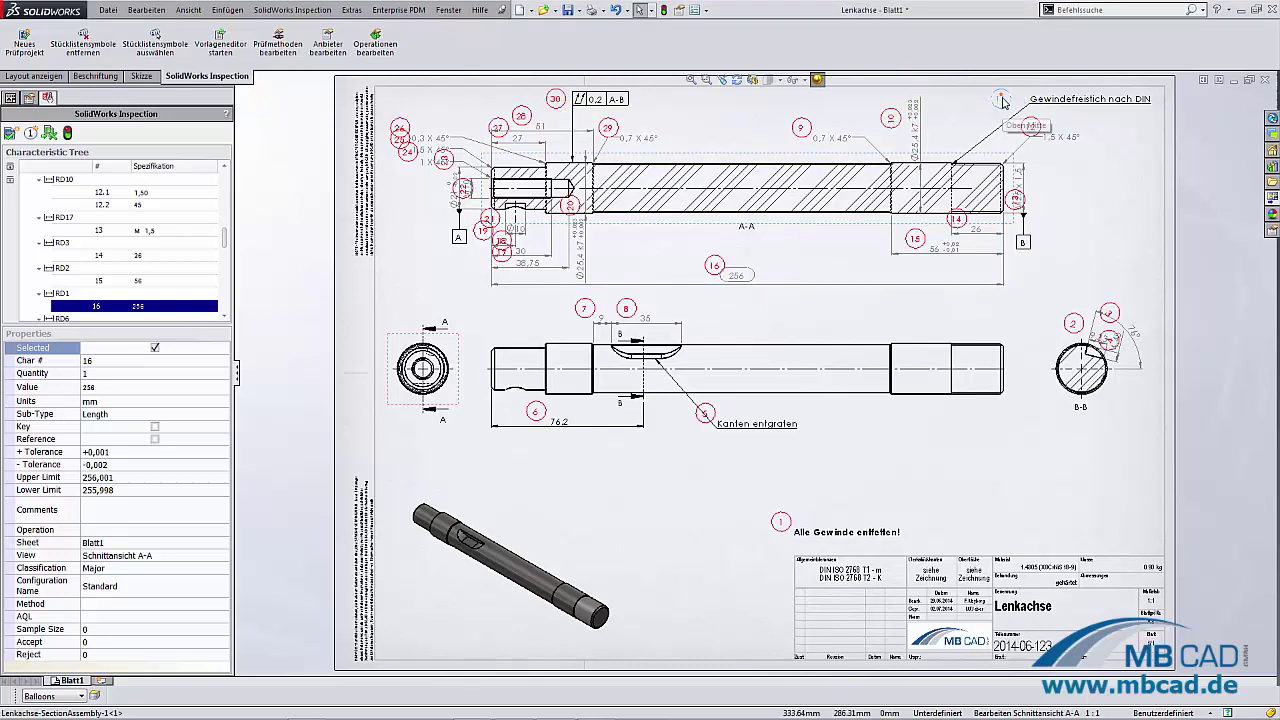
{"action": "left_click", "coordinate": [1004, 103]}
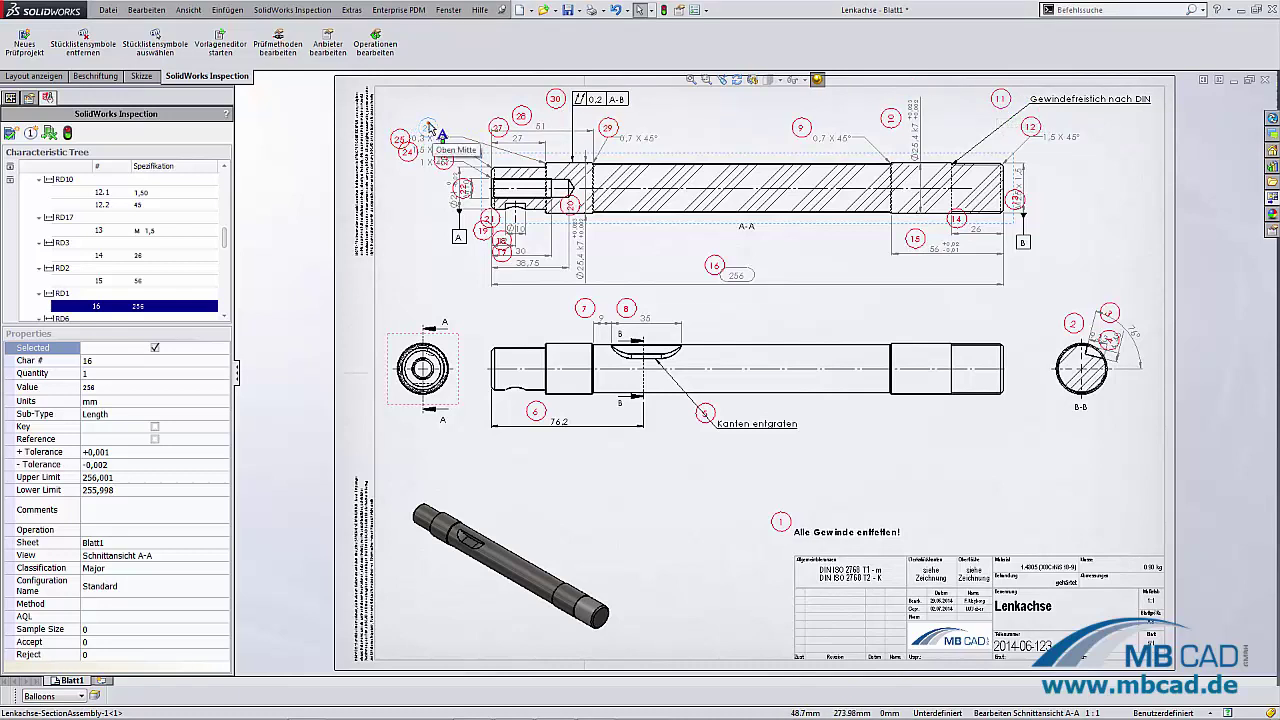
{"action": "key", "text": "Escape"}
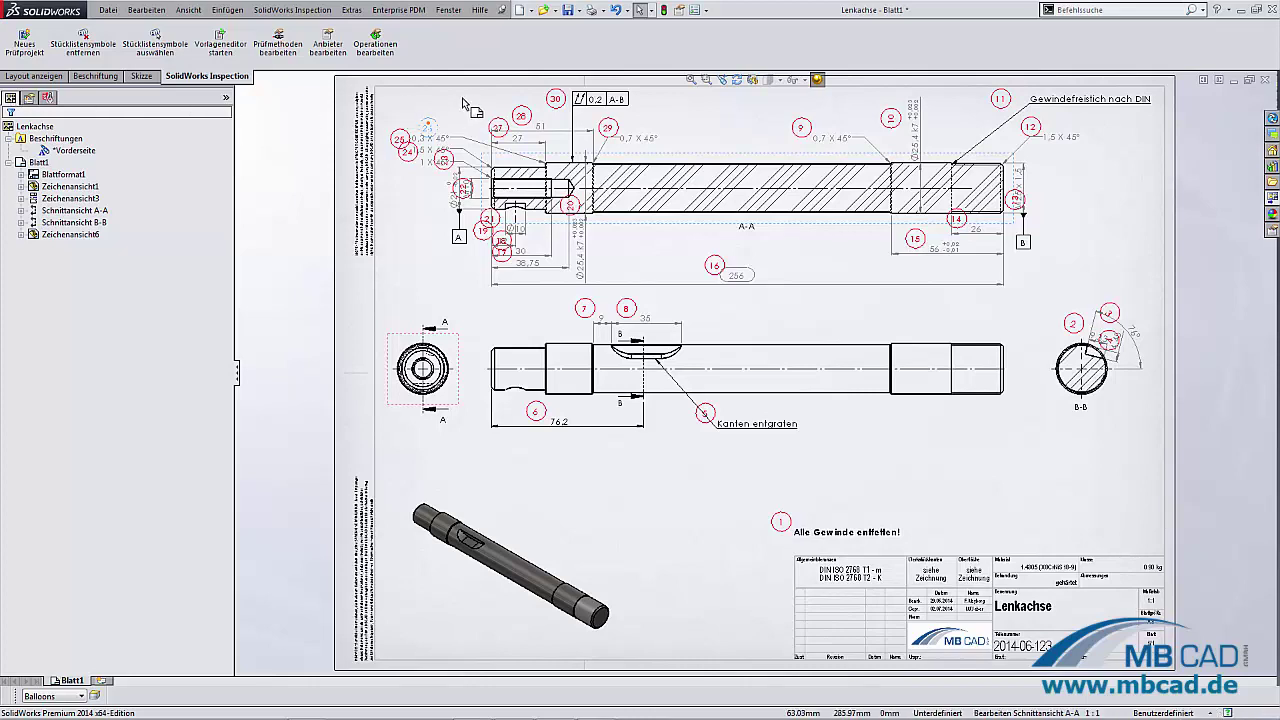
{"action": "left_click", "coordinate": [567, 13]}
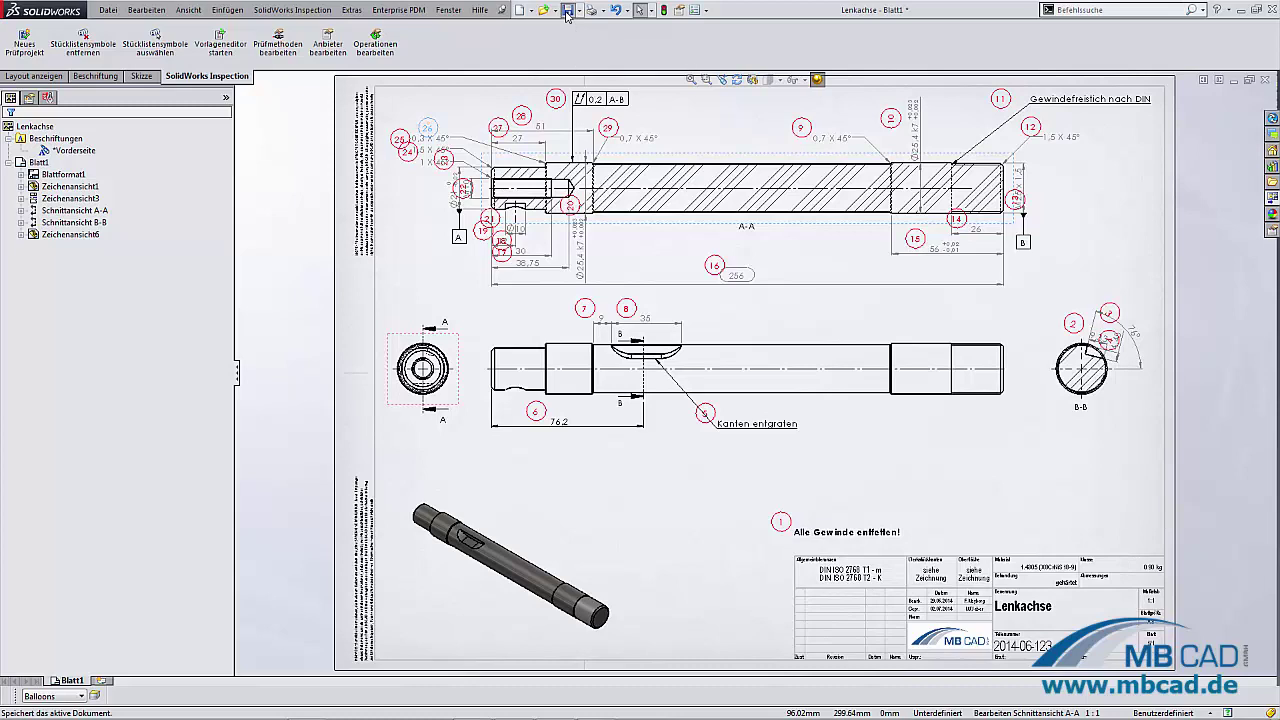